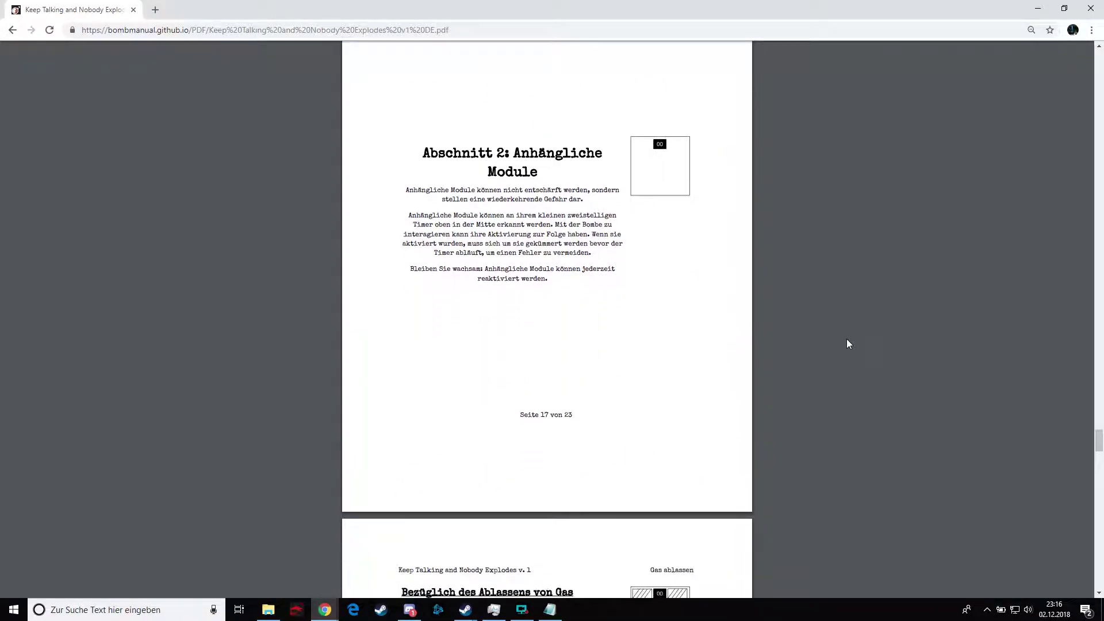
scroll(847, 339, down, 1)
Select the heading word 'Anhängliche' in the manual, then clear the selection.
drag(514, 102, 603, 103)
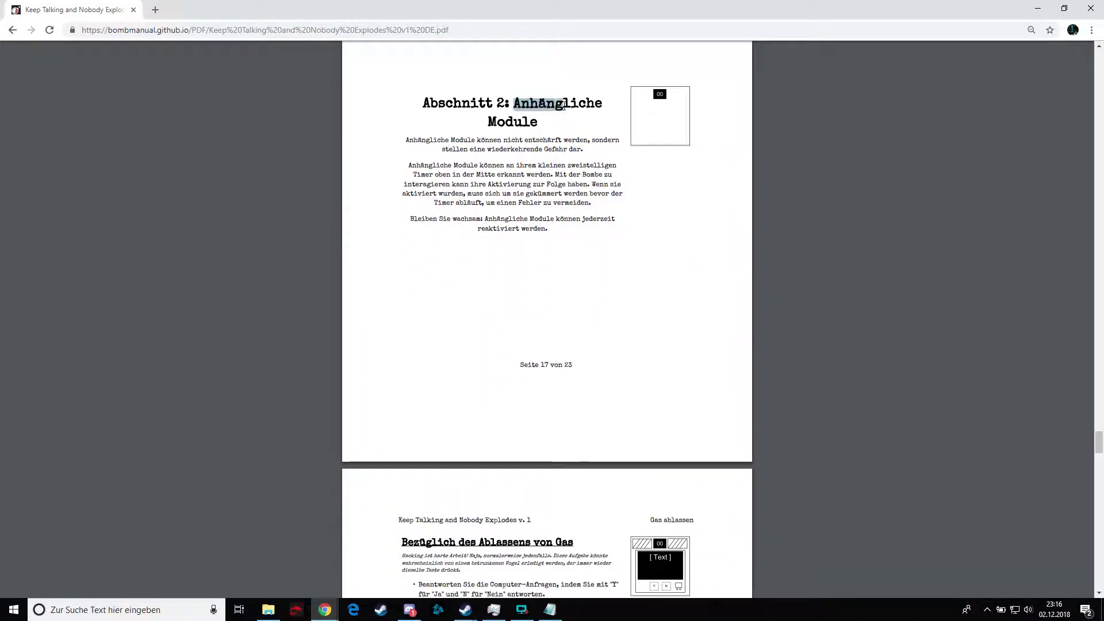
click(666, 313)
scroll(665, 313, down, 4)
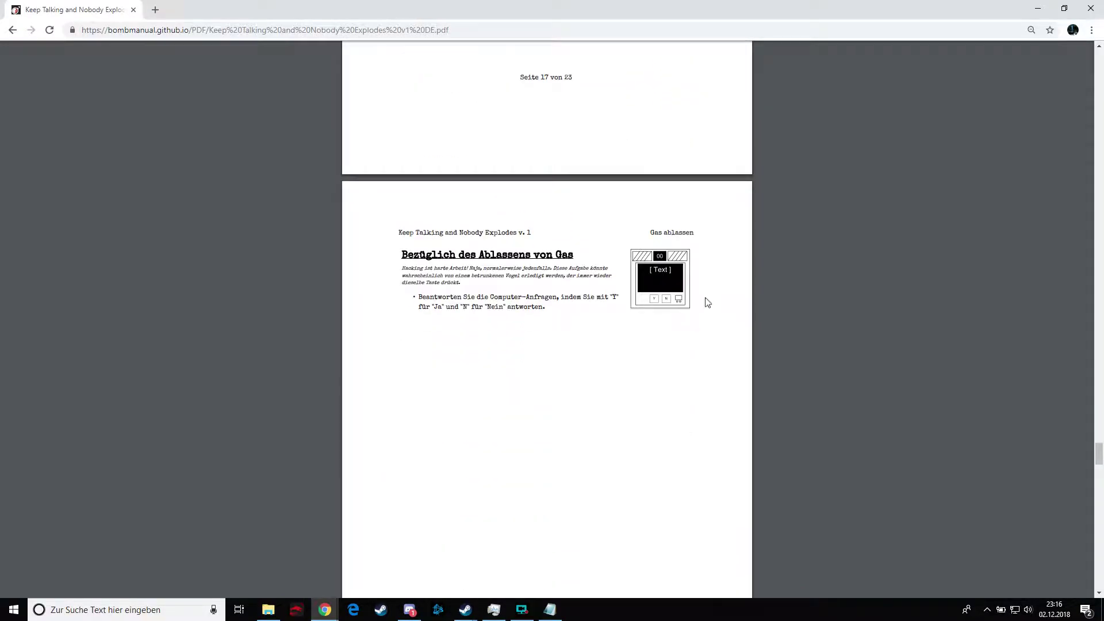
scroll(783, 327, down, 3)
scroll(773, 326, down, 4)
scroll(773, 326, down, 3)
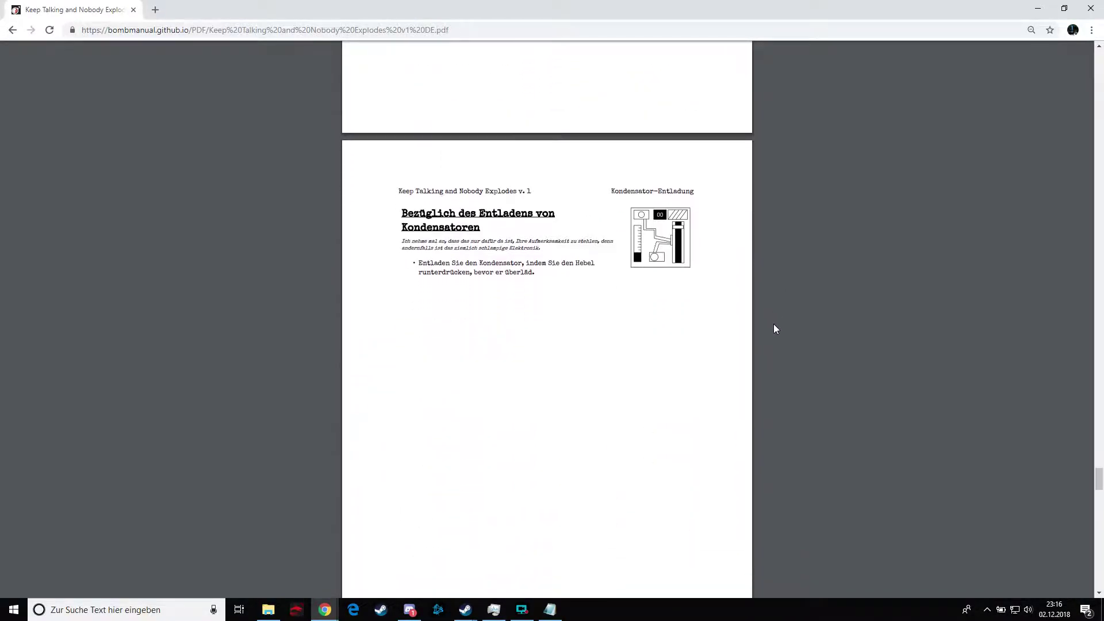
scroll(774, 324, down, 3)
scroll(773, 324, down, 3)
scroll(773, 323, down, 4)
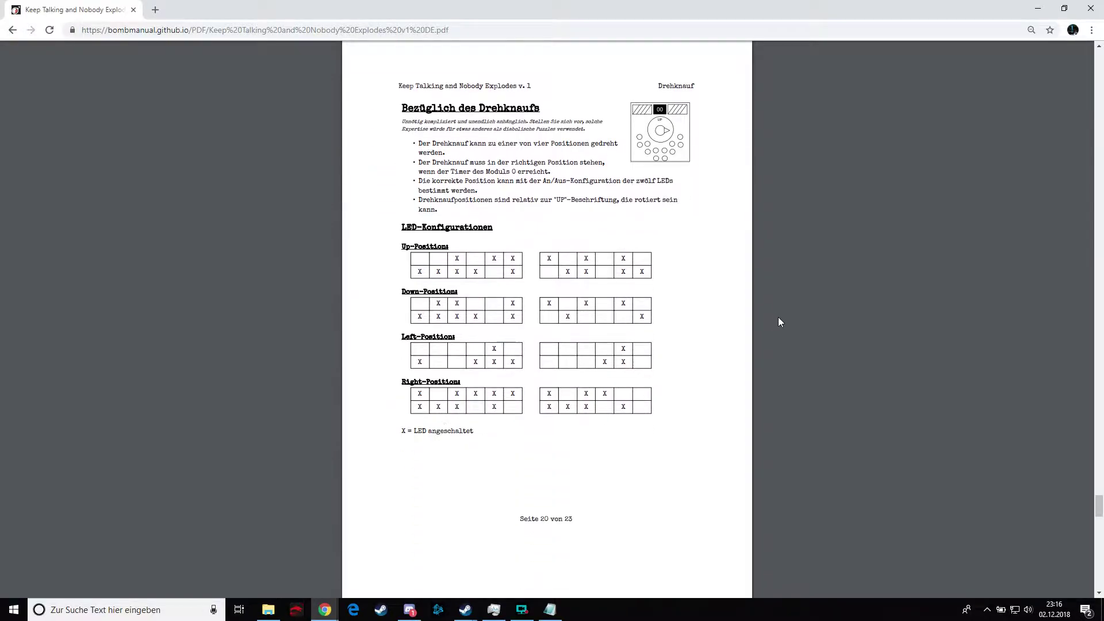
scroll(778, 316, down, 4)
scroll(782, 314, down, 2)
scroll(786, 316, down, 2)
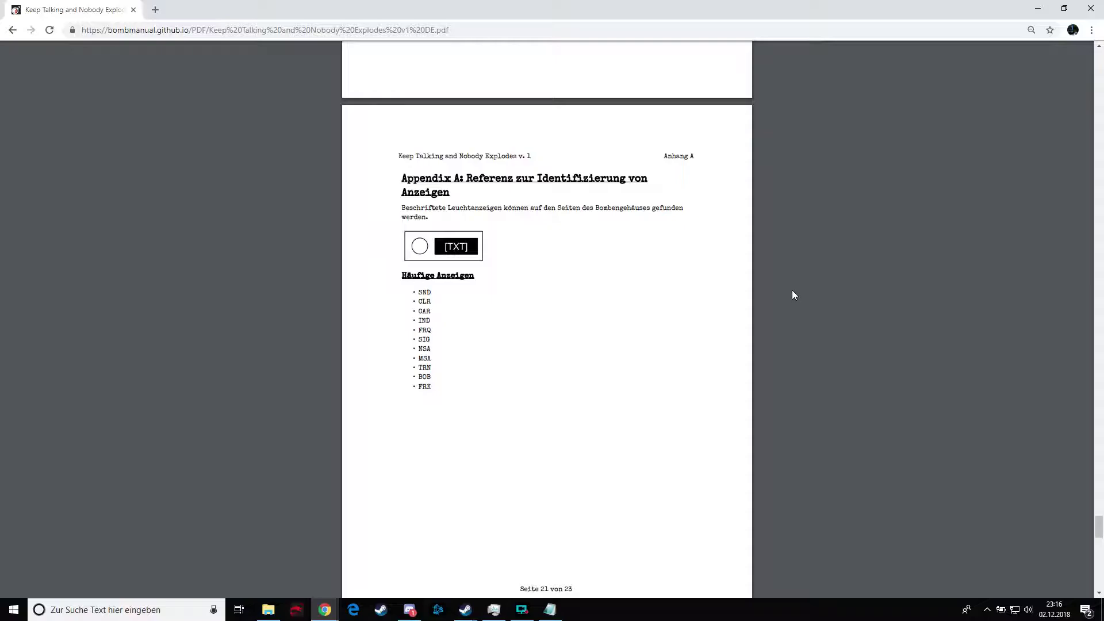
scroll(782, 283, up, 4)
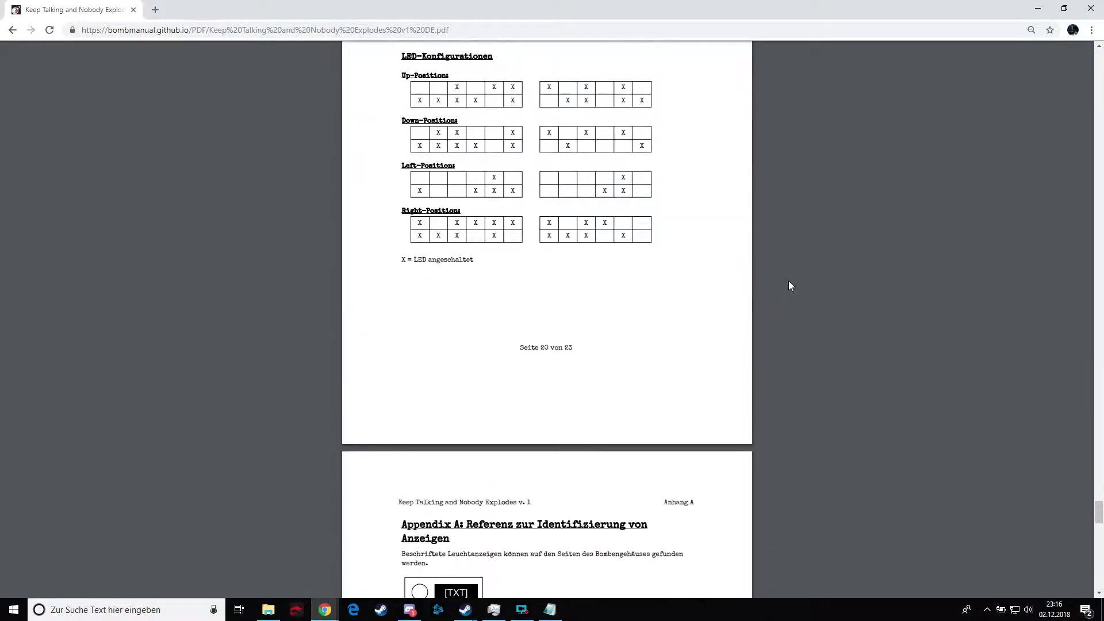
scroll(788, 280, up, 4)
scroll(801, 277, up, 4)
scroll(803, 276, up, 4)
scroll(803, 276, up, 2)
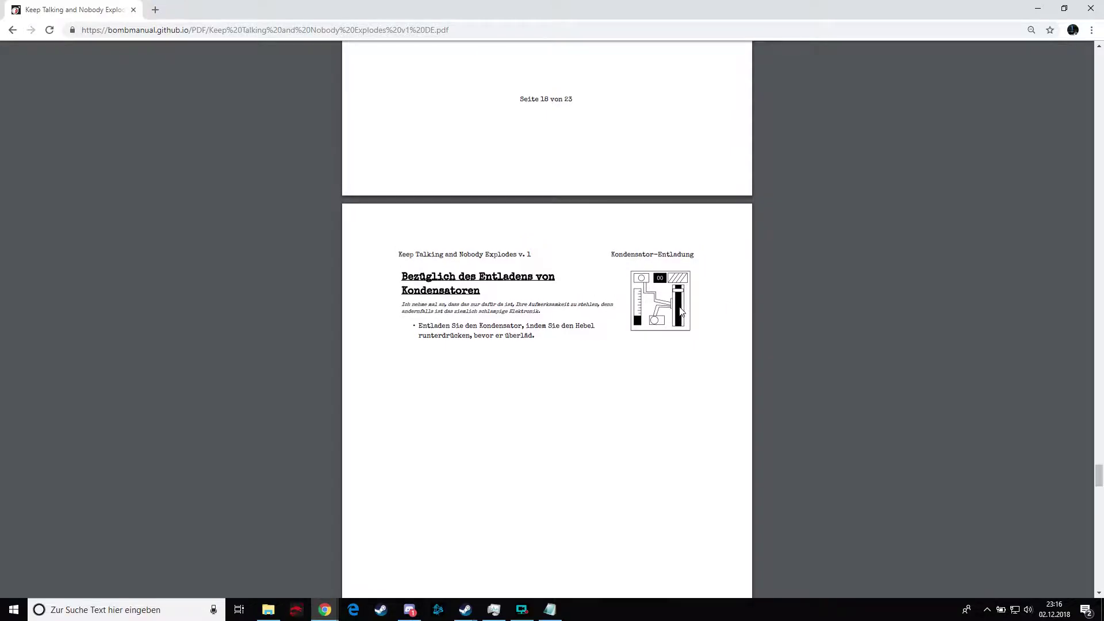
scroll(803, 276, up, 4)
scroll(681, 310, up, 3)
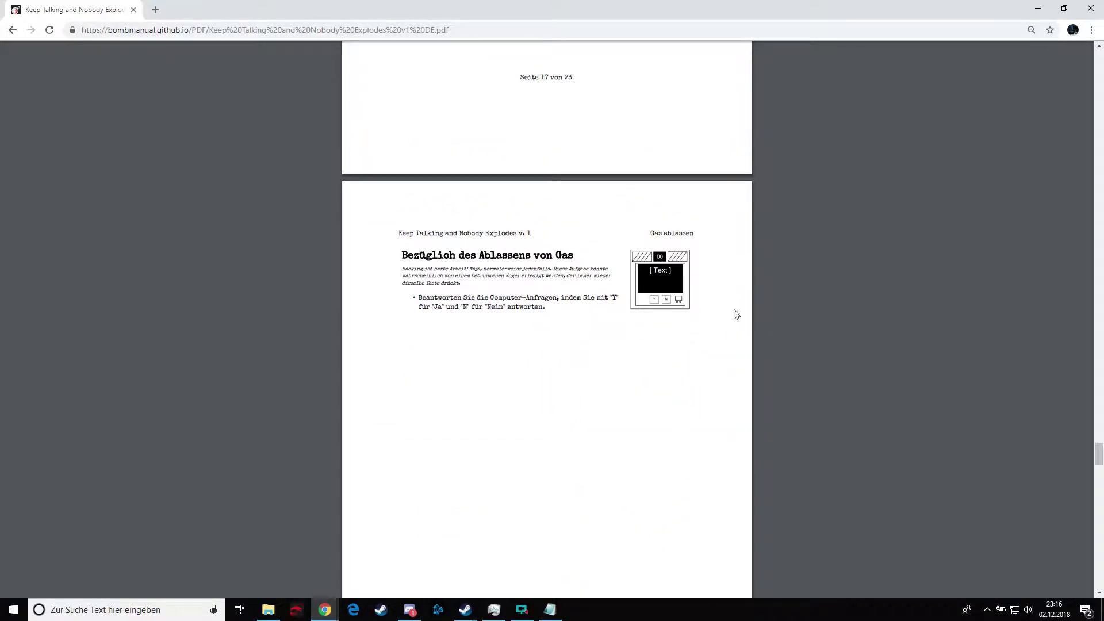
drag(1100, 453, 1099, 389)
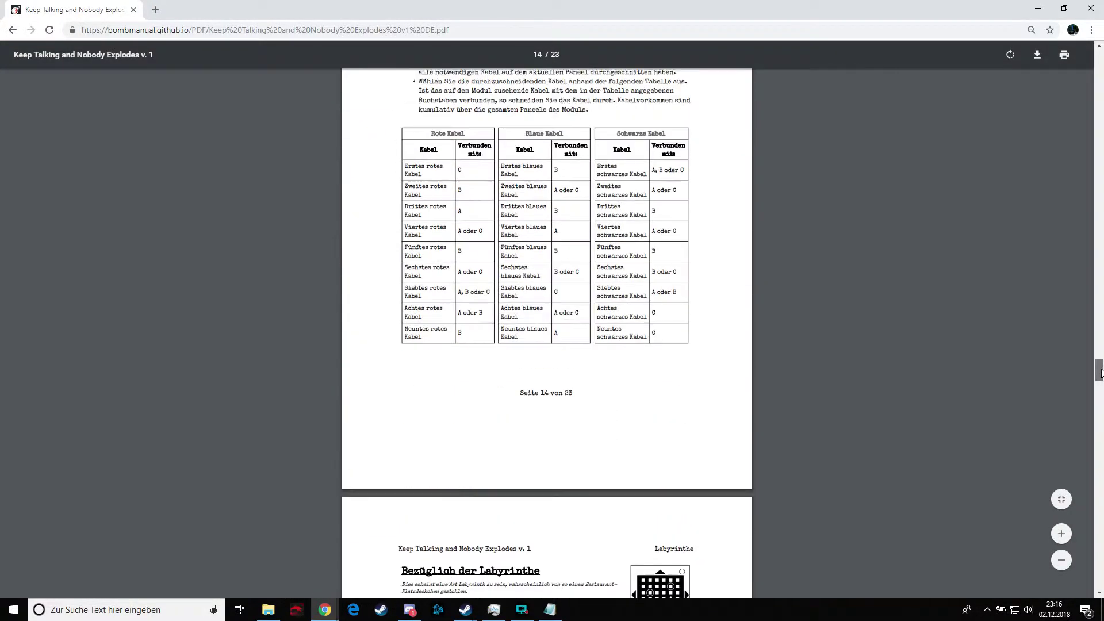
scroll(836, 340, up, 1)
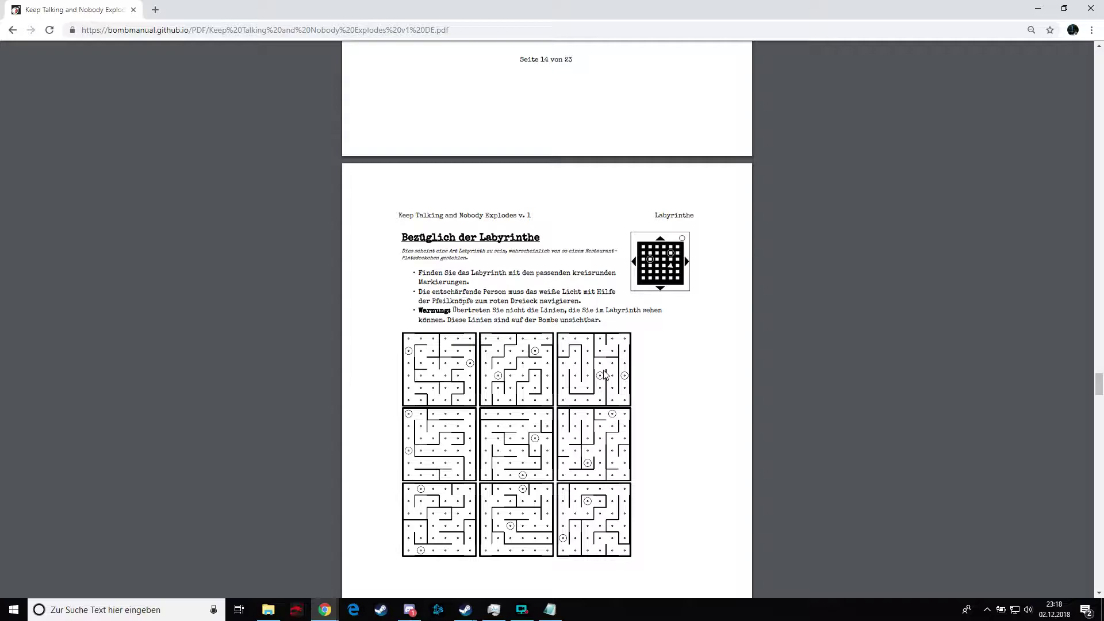
scroll(606, 373, up, 10)
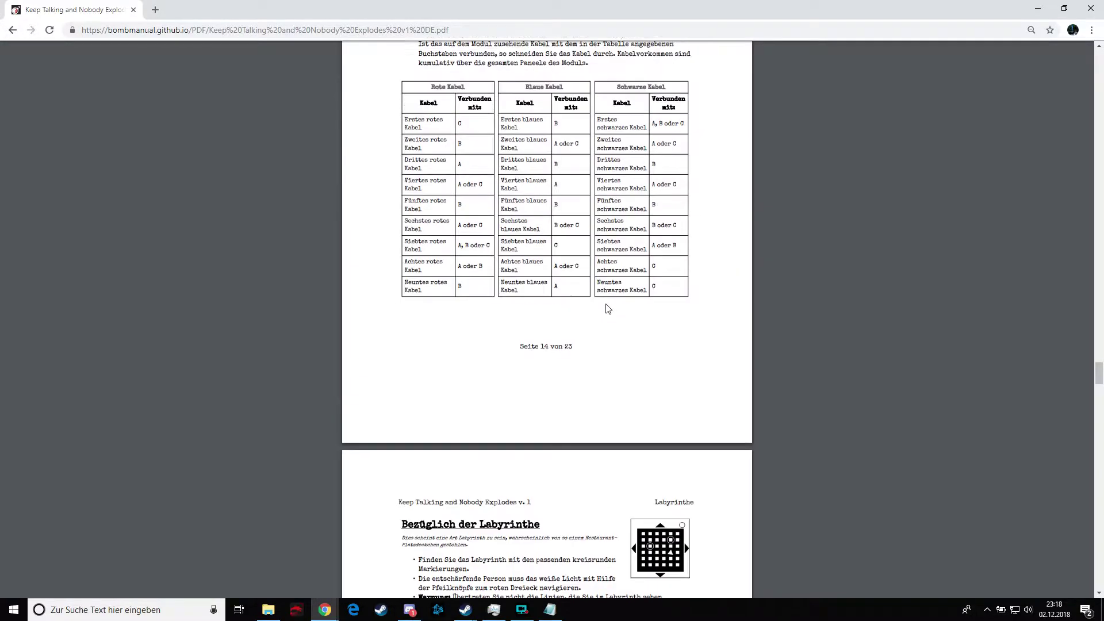
scroll(606, 373, up, 5)
scroll(605, 373, down, 4)
scroll(611, 309, down, 3)
scroll(612, 308, down, 2)
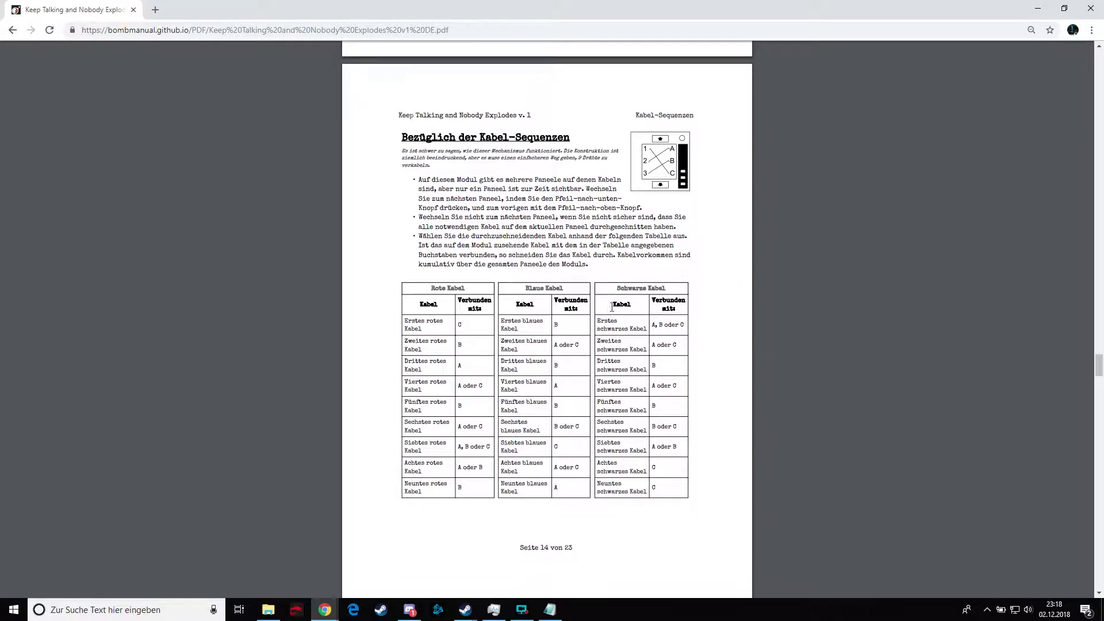
scroll(611, 309, down, 1)
scroll(611, 309, up, 6)
scroll(612, 309, up, 5)
scroll(612, 308, up, 3)
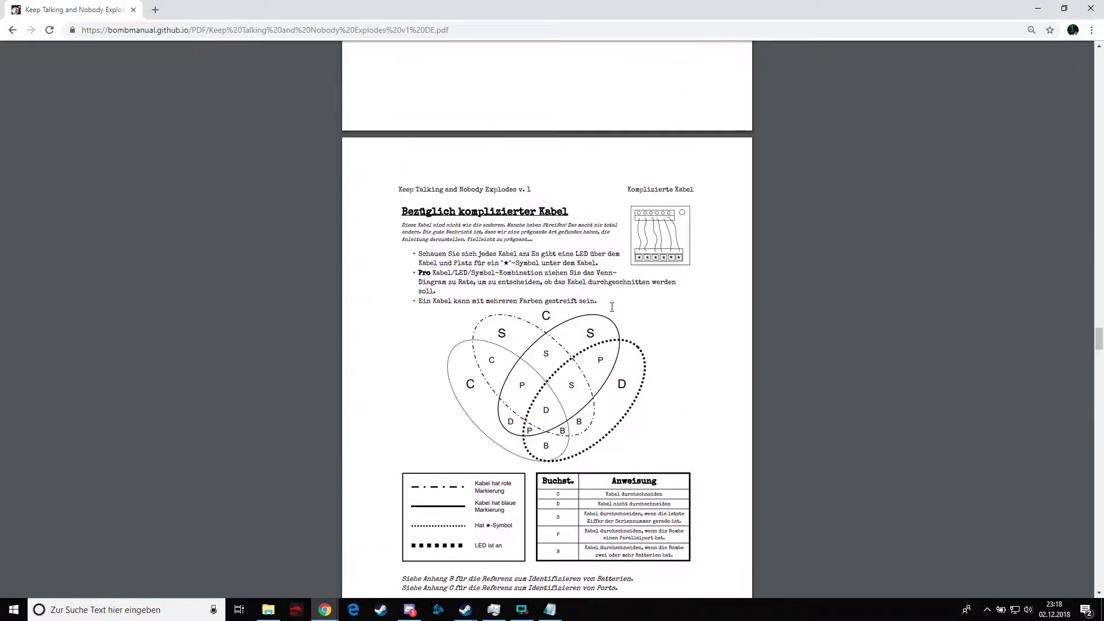
scroll(612, 309, up, 5)
scroll(560, 502, up, 4)
scroll(560, 502, up, 5)
scroll(560, 502, up, 4)
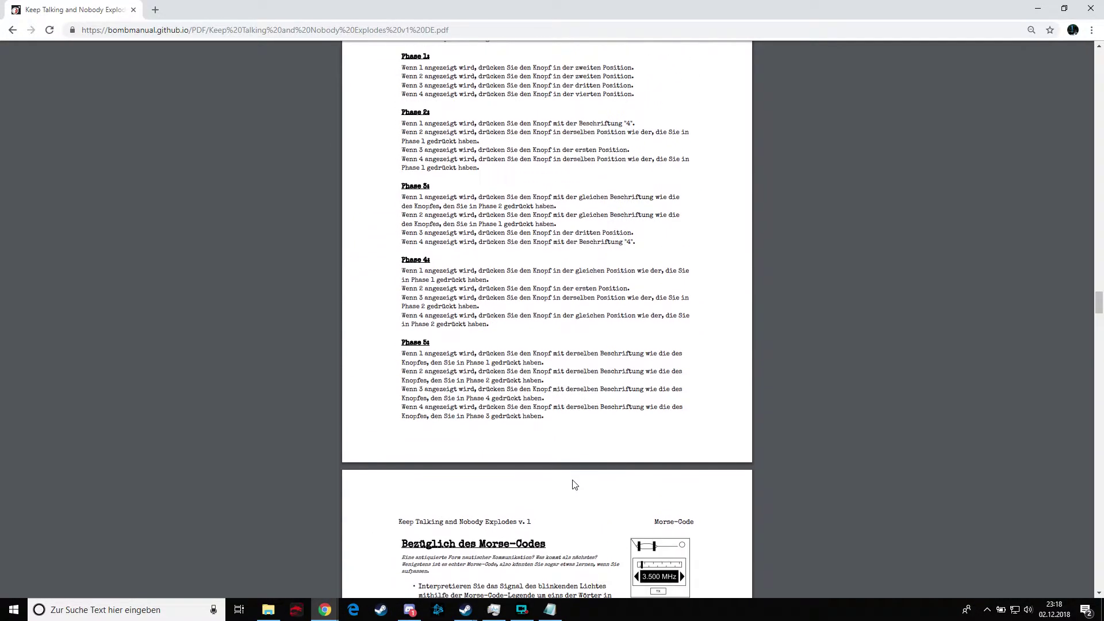
scroll(572, 479, up, 4)
scroll(573, 479, up, 4)
scroll(573, 479, up, 5)
scroll(573, 479, up, 5)
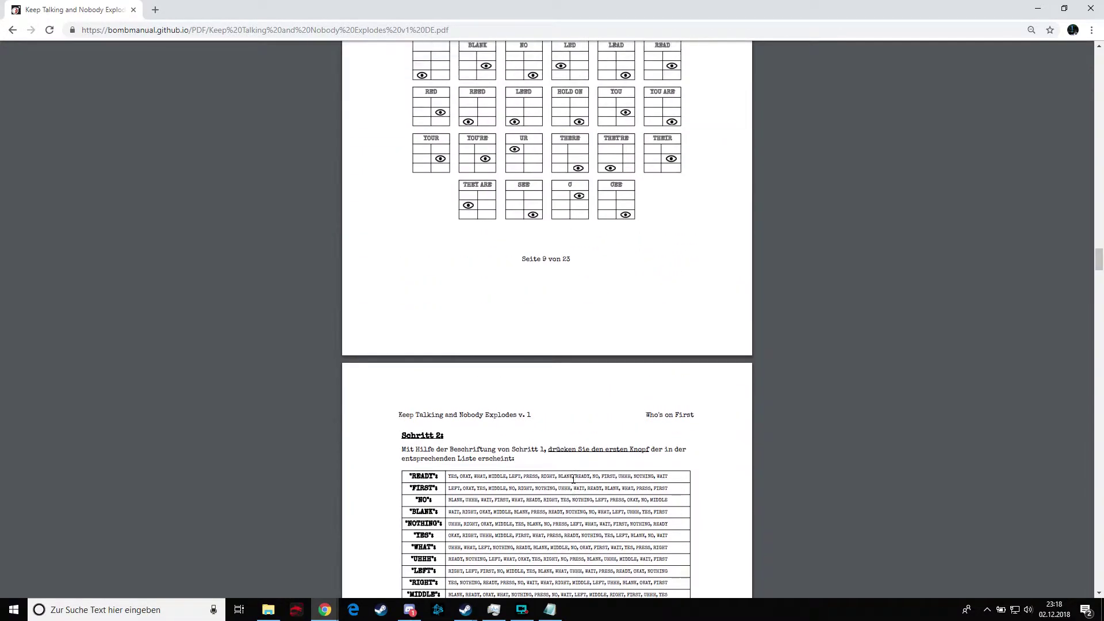
scroll(604, 458, up, 4)
scroll(640, 434, up, 2)
scroll(640, 435, up, 3)
scroll(817, 351, up, 5)
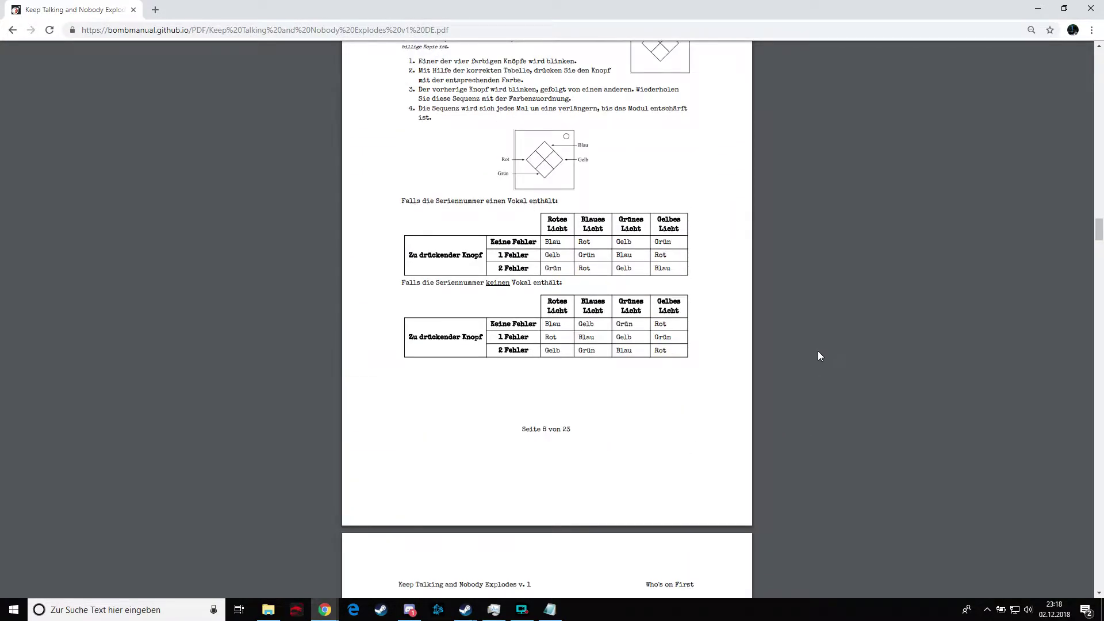
scroll(799, 373, down, 5)
scroll(561, 541, down, 6)
scroll(560, 540, down, 6)
scroll(561, 541, down, 5)
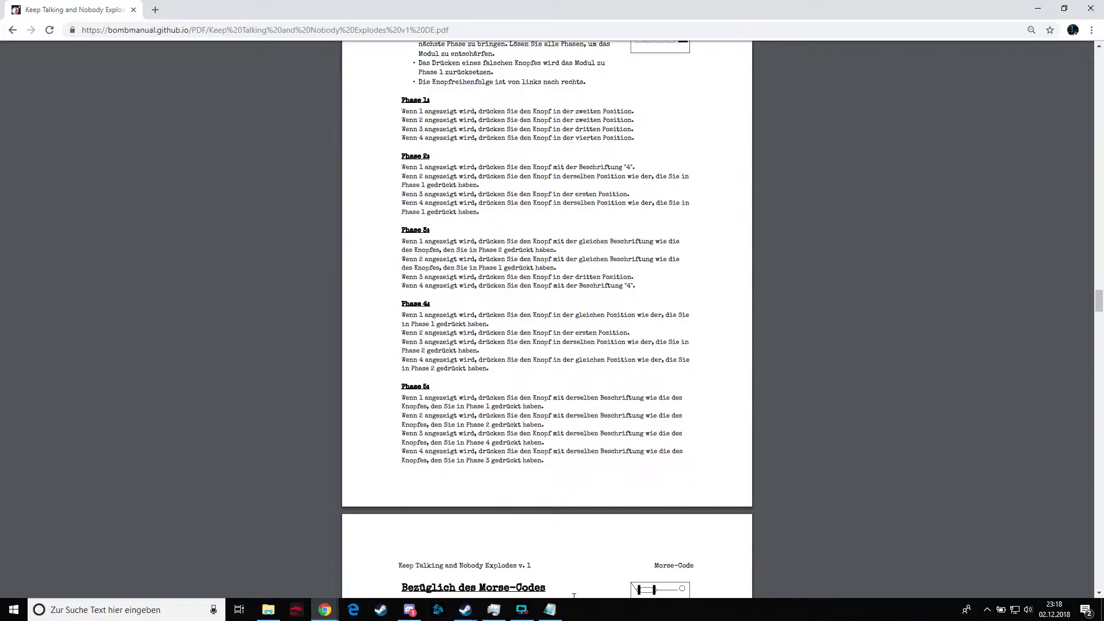
Enter letter rows lzbhkm, gomhyb and wjuqbk in Notepad, removing the stray g and d.
click(550, 611)
text(lz)
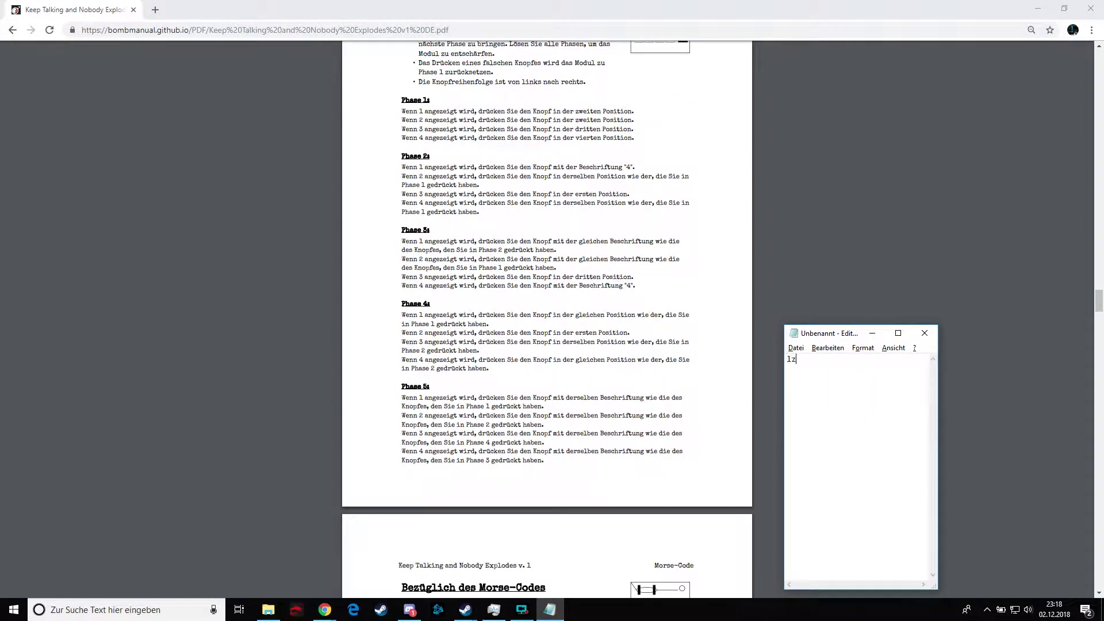
text(bh)
text(k)
text(m )
text(g)
text(om)
text(h)
text(yb)
text(g)
key(Return)
key(BackSpace)
key(Return)
text(j)
text(uq)
text(bk)
text(d)
key(BackSpace)
Compare the Notepad letters against the manual, ending with Chrome in front.
click(641, 450)
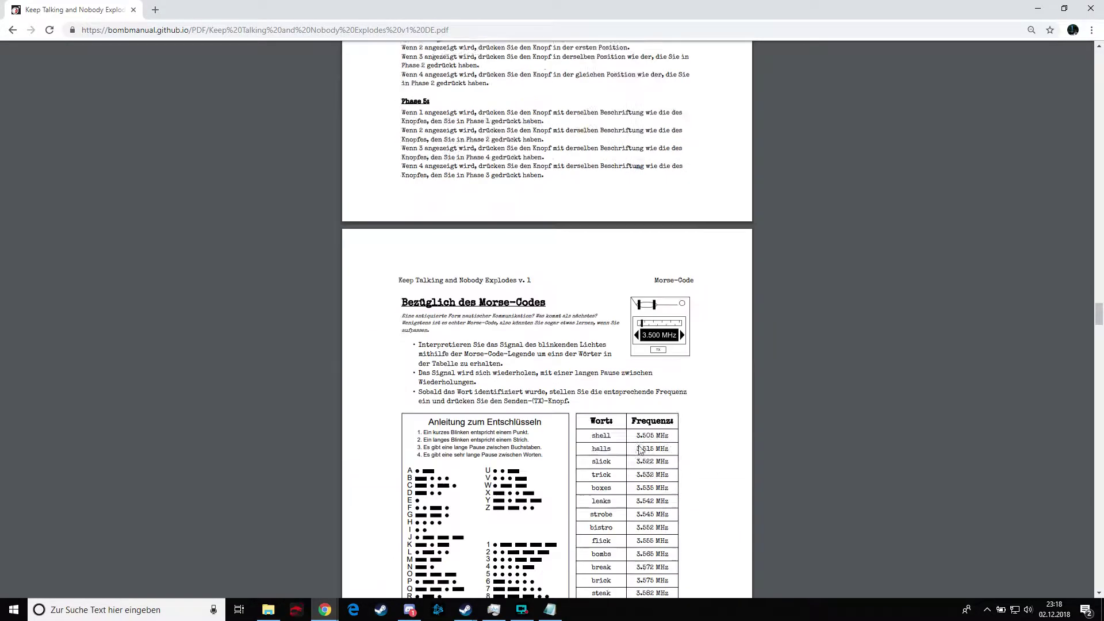
scroll(640, 449, down, 5)
scroll(643, 448, down, 5)
scroll(645, 445, down, 5)
scroll(645, 446, down, 5)
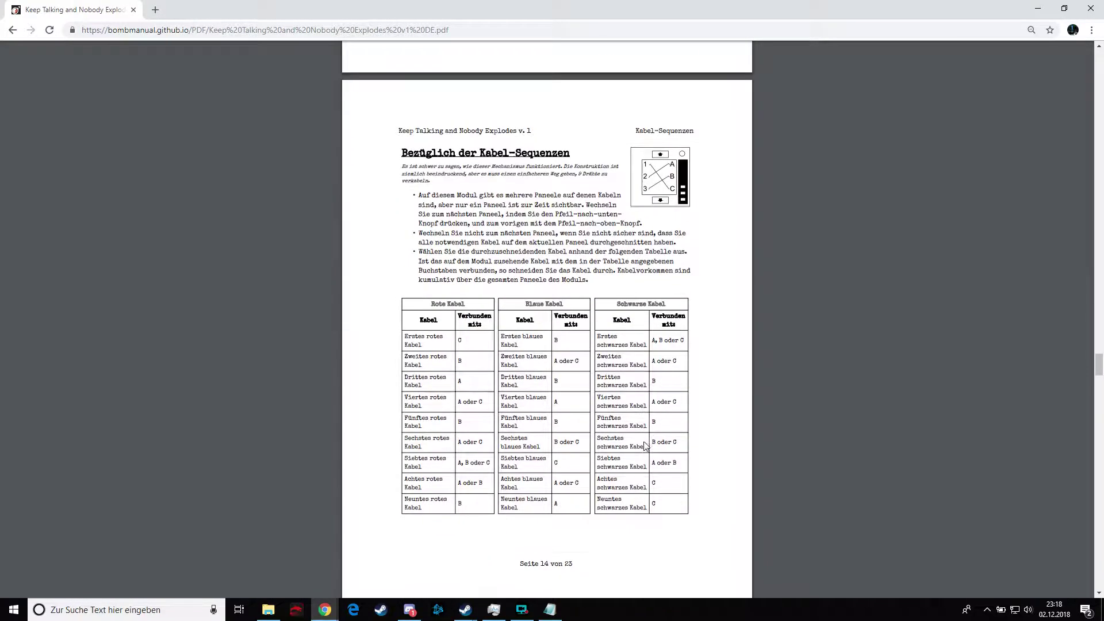
scroll(645, 446, down, 5)
scroll(646, 446, down, 5)
scroll(646, 446, down, 5)
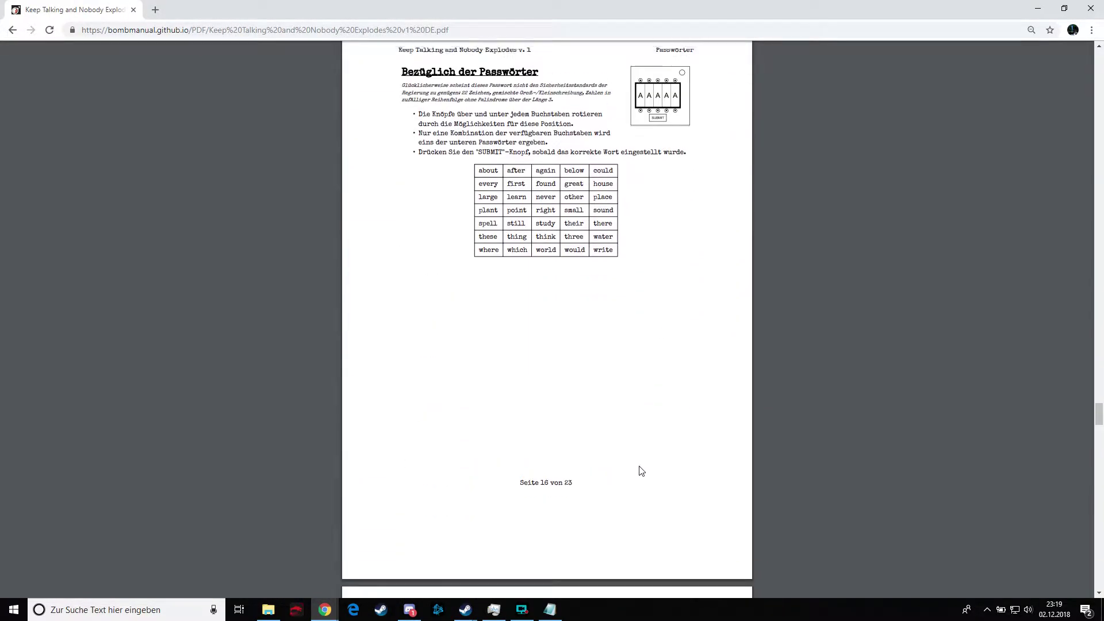
scroll(646, 446, up, 3)
click(549, 610)
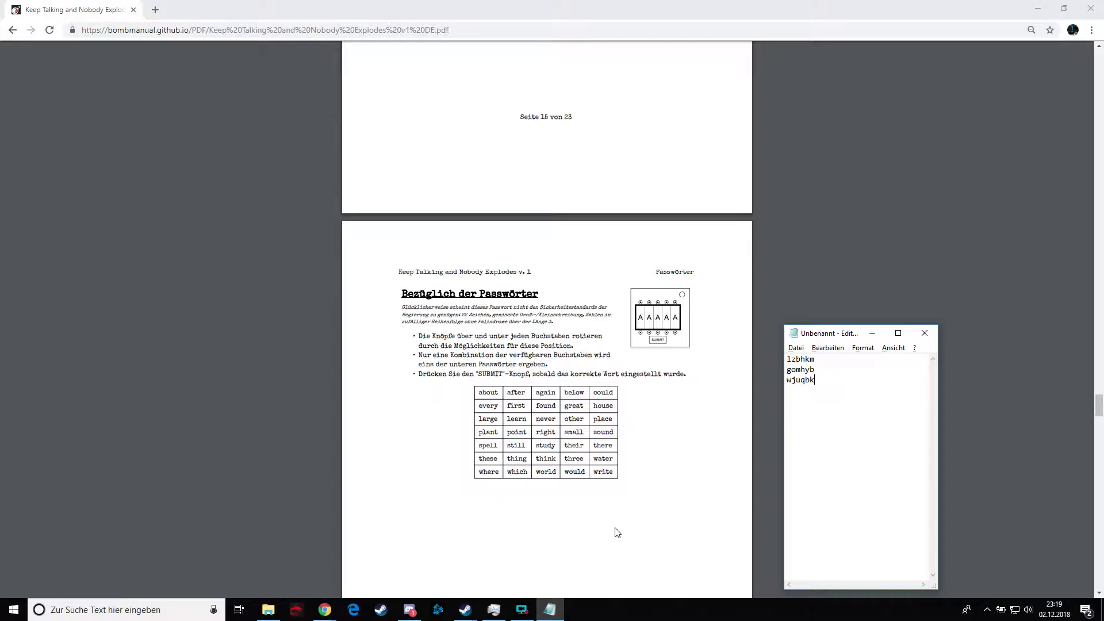
click(617, 531)
scroll(617, 532, up, 5)
scroll(618, 530, up, 3)
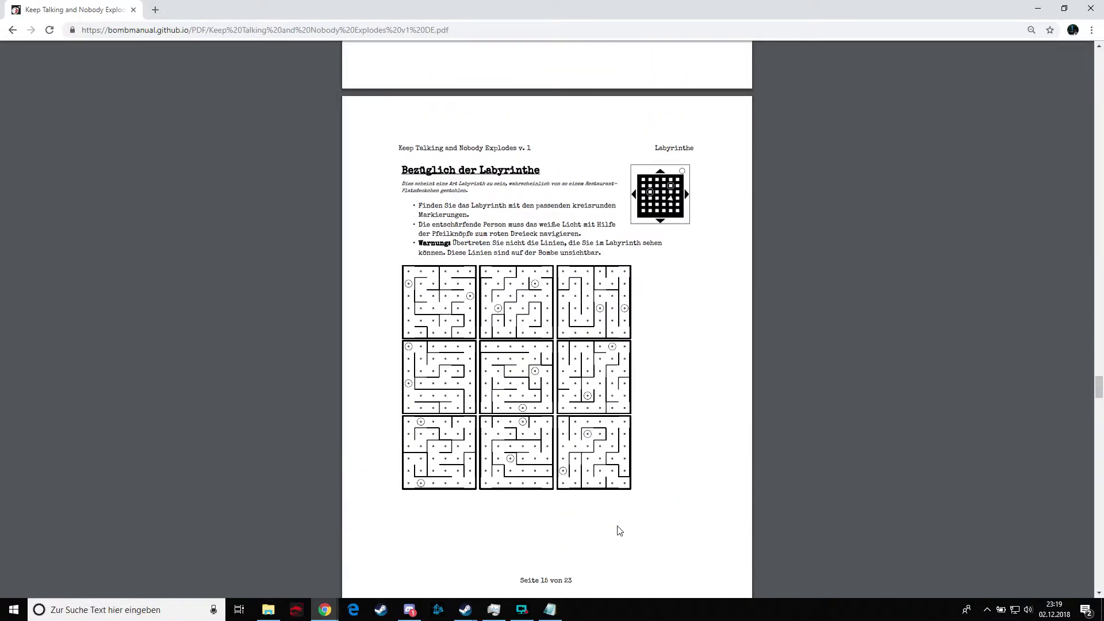
scroll(619, 530, up, 5)
scroll(621, 529, up, 5)
scroll(630, 528, up, 5)
scroll(640, 525, up, 5)
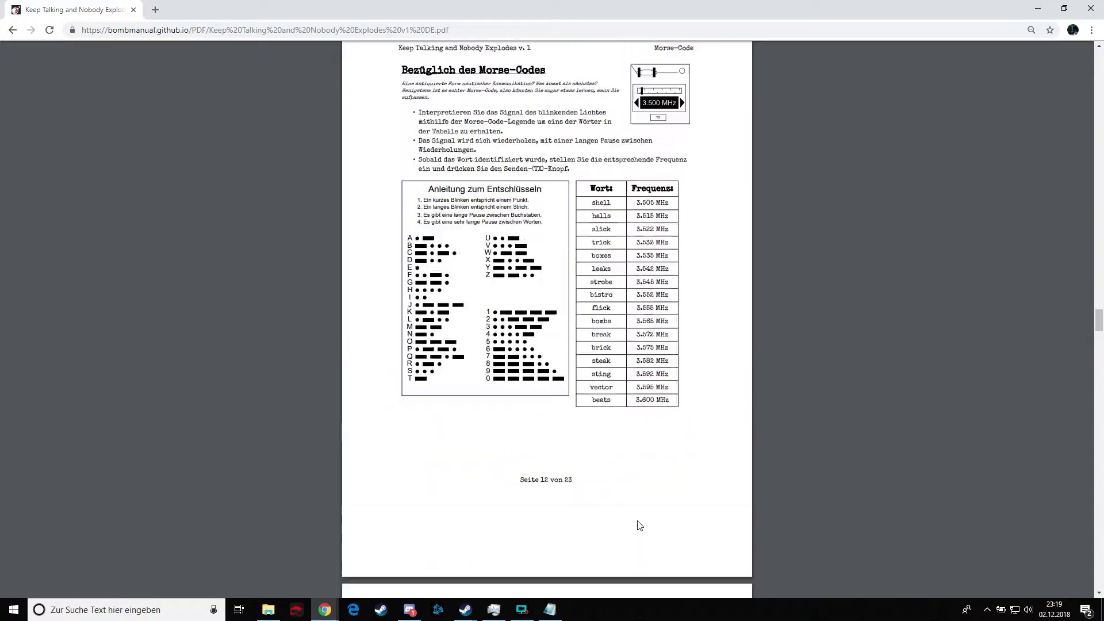
scroll(639, 525, up, 5)
scroll(639, 525, up, 5)
scroll(639, 525, up, 5)
scroll(635, 523, up, 5)
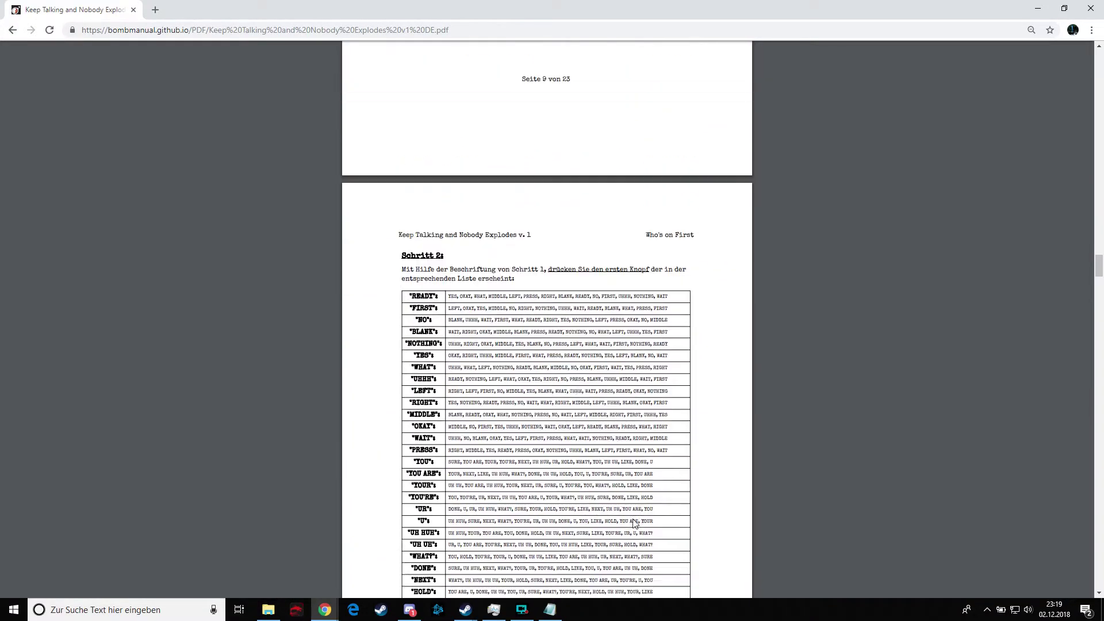
scroll(636, 524, up, 5)
scroll(636, 524, up, 5)
scroll(636, 523, up, 5)
scroll(636, 522, up, 5)
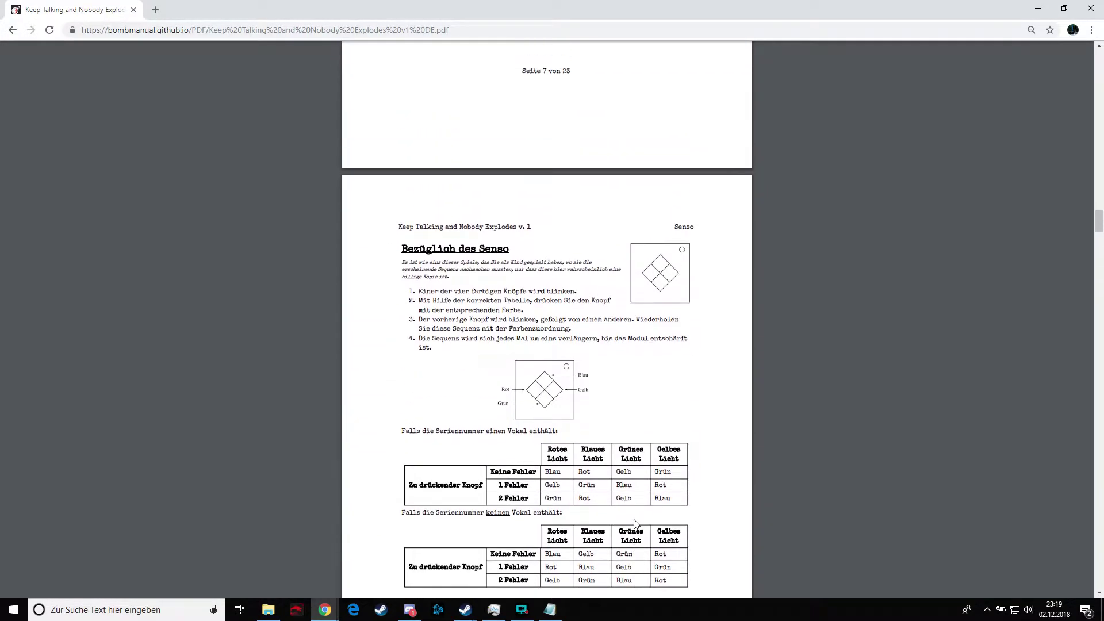
scroll(635, 521, down, 3)
scroll(636, 522, up, 2)
scroll(676, 540, down, 2)
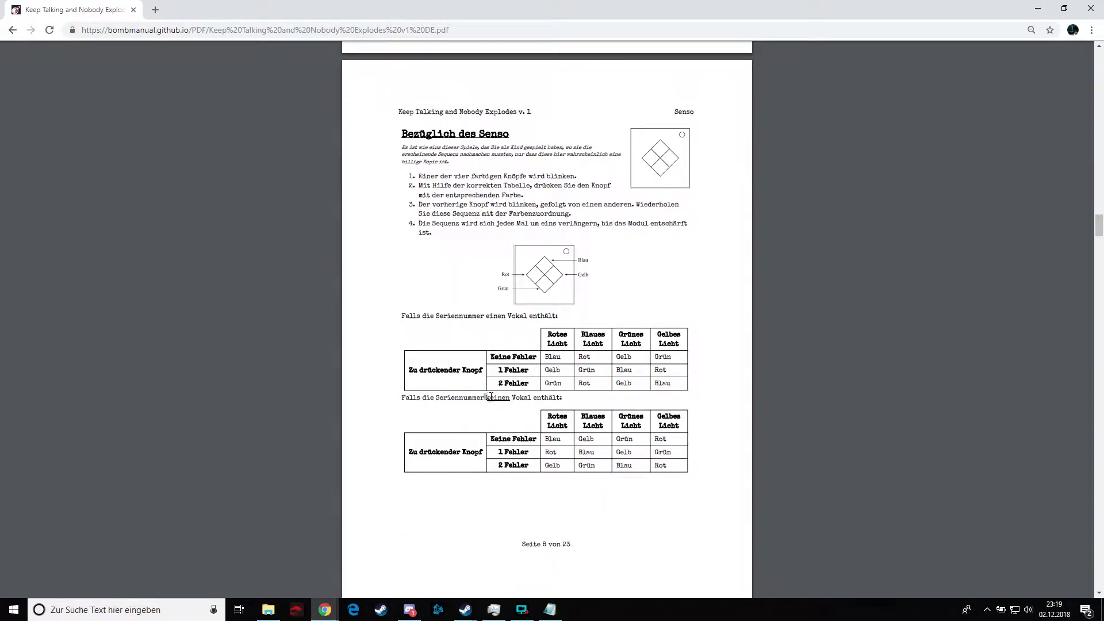
Highlight 'keinen Vokal' and the word 'Gelb' in the Senso no-vowel table.
drag(486, 396, 532, 397)
double_click(590, 439)
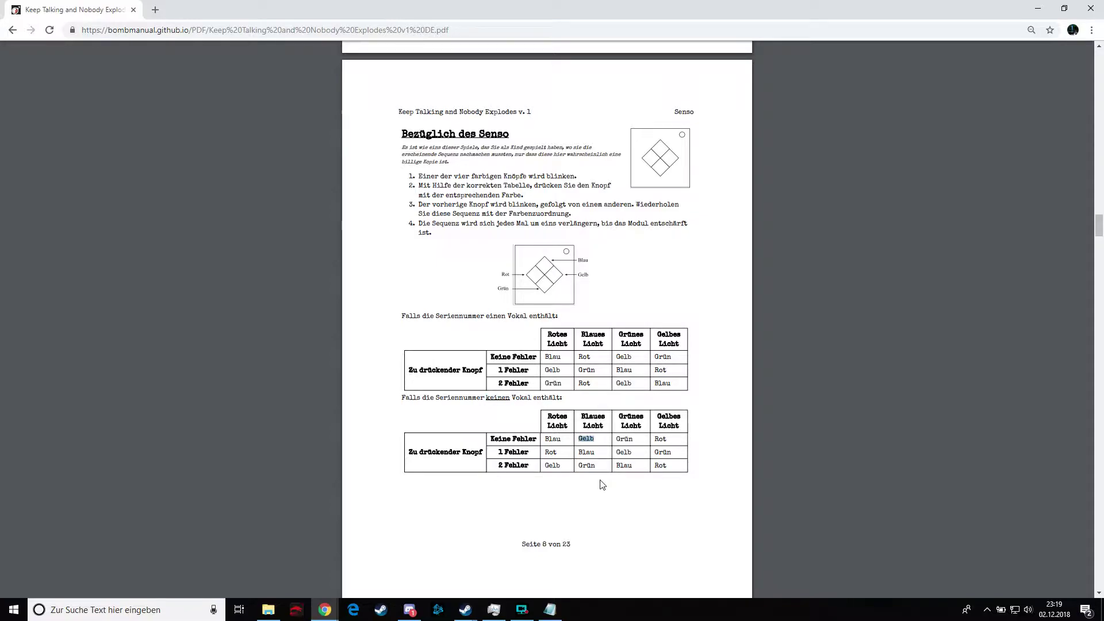